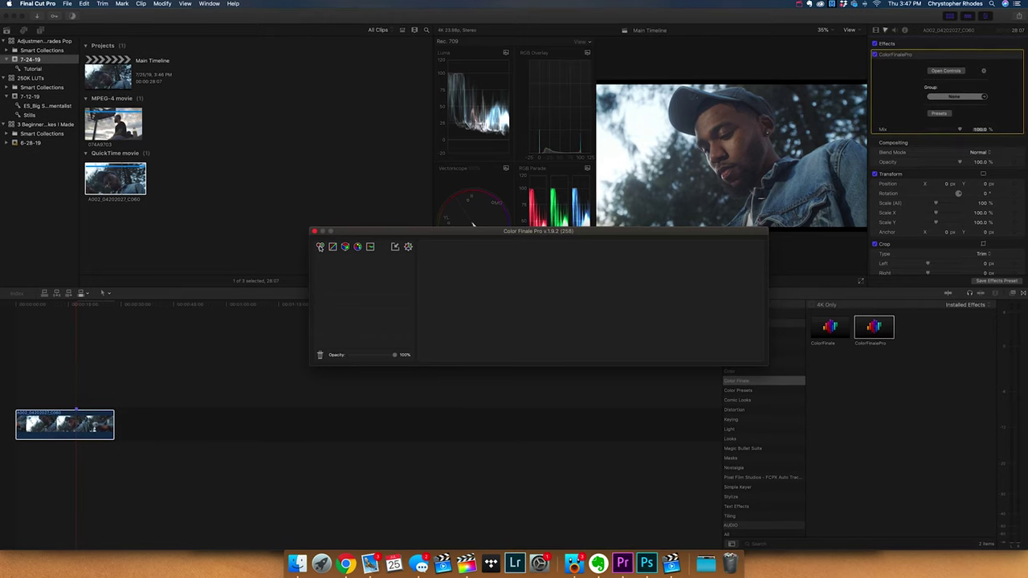
# Step: Add Curves, LUT Utility and 6 Vectors layers, then lower one vector's luminosity to -0.067
pyautogui.click(329, 246)
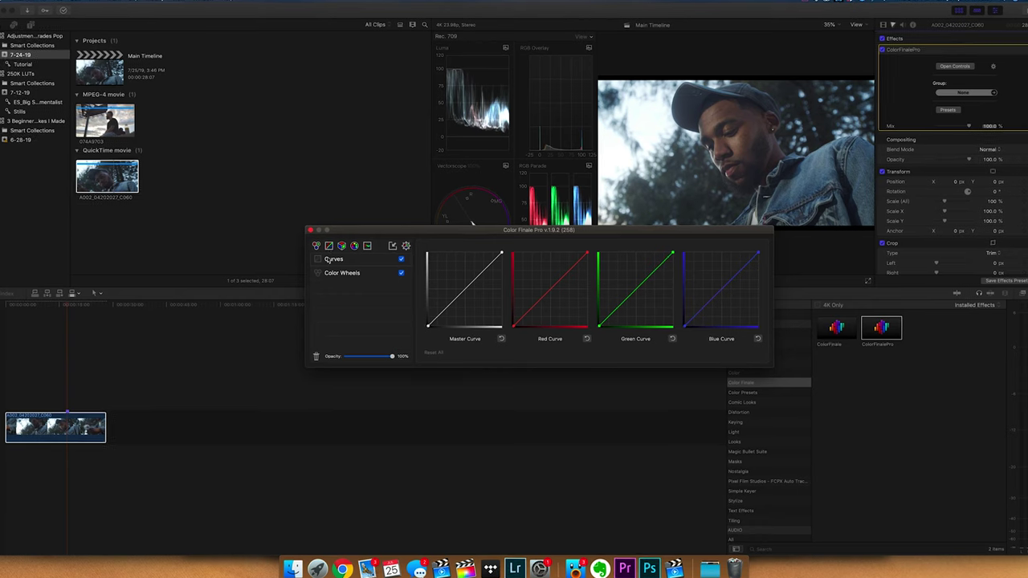
pyautogui.click(355, 246)
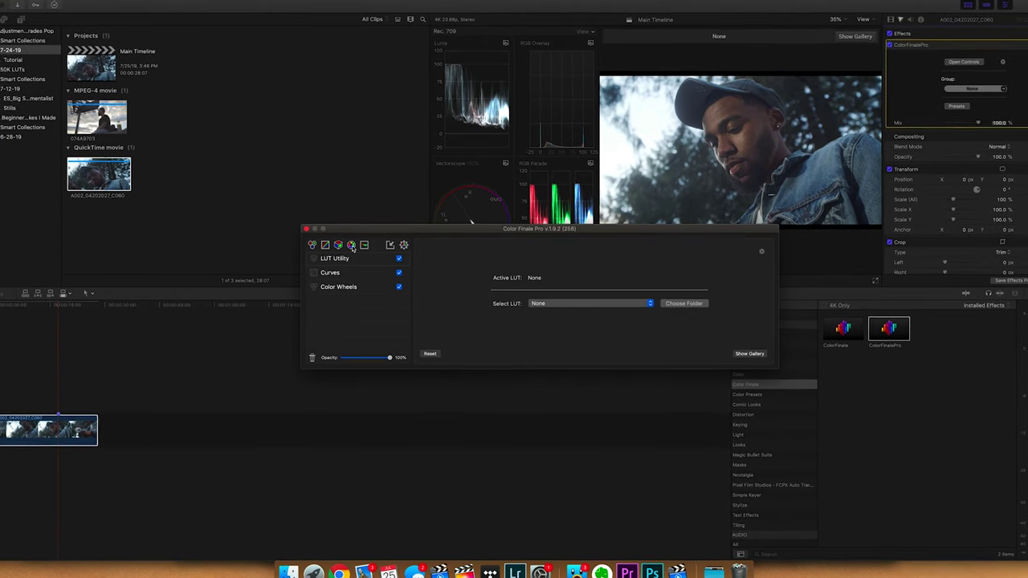
pyautogui.click(352, 245)
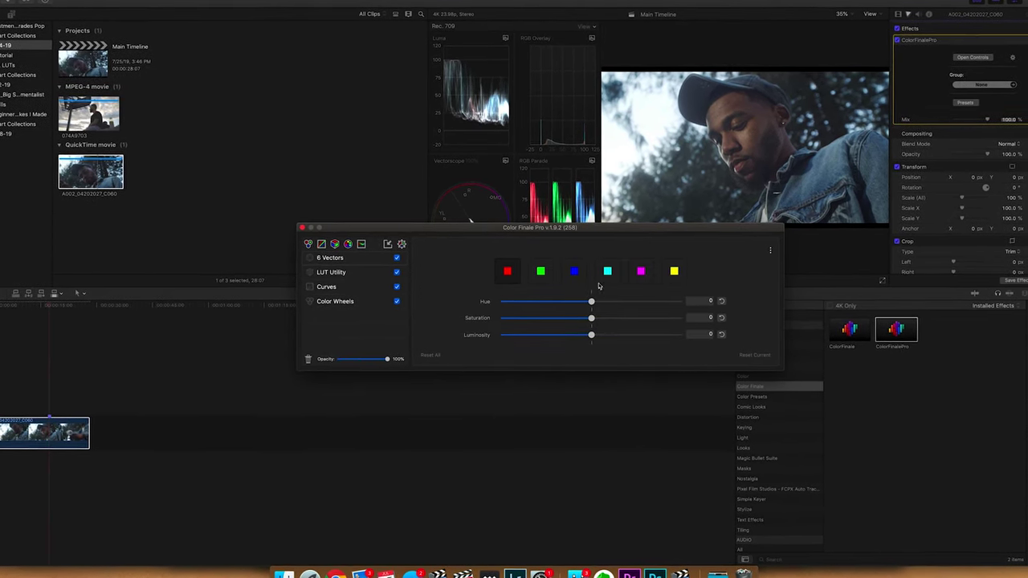
pyautogui.moveTo(590, 334)
pyautogui.mouseDown()
pyautogui.moveTo(557, 340)
pyautogui.moveTo(583, 337)
pyautogui.mouseUp()
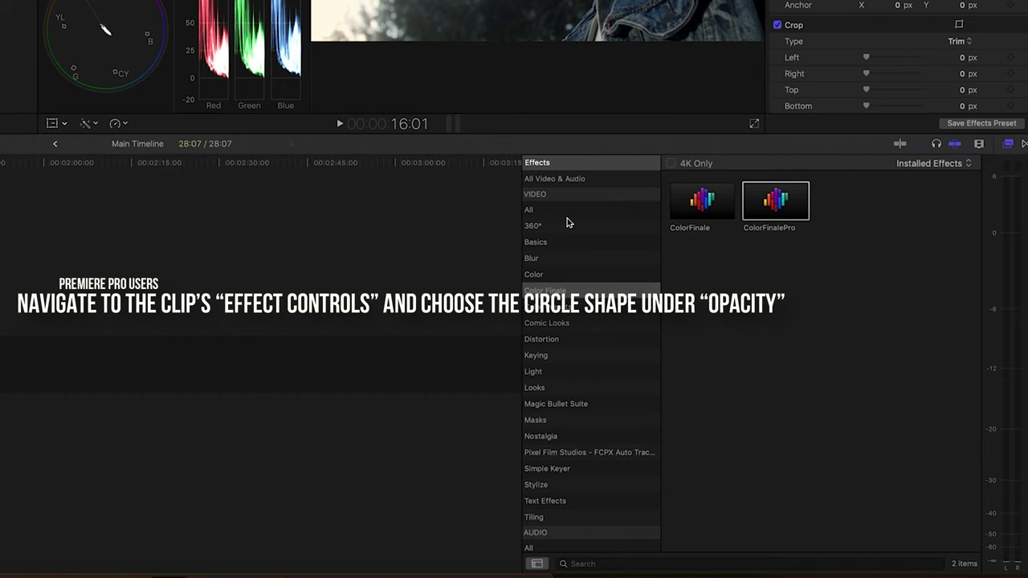
# Step: Search all video effects for 'mask' and drop Draw Mask onto the timeline clip
pyautogui.click(566, 224)
pyautogui.click(597, 211)
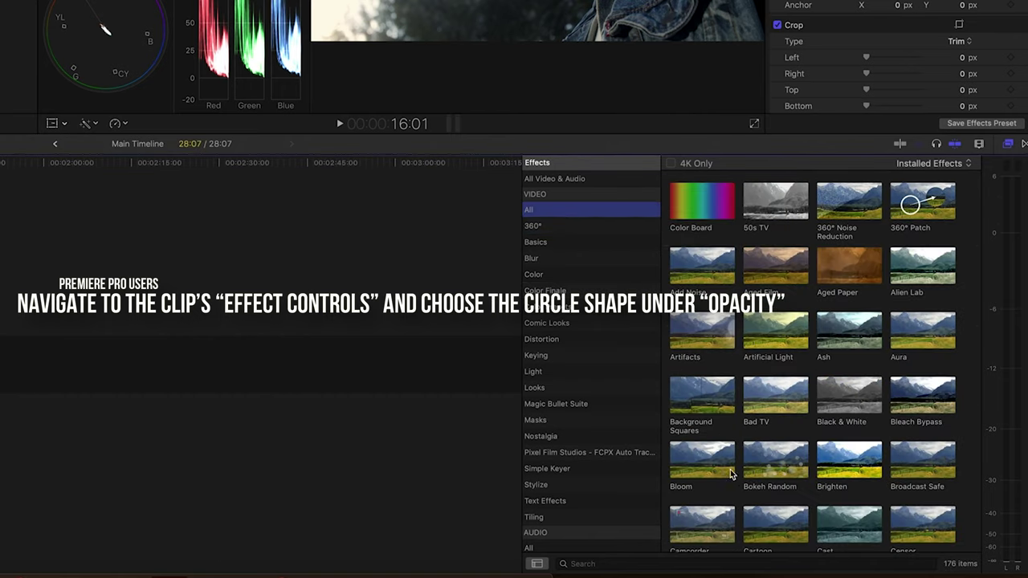
pyautogui.click(748, 563)
pyautogui.write('mask')
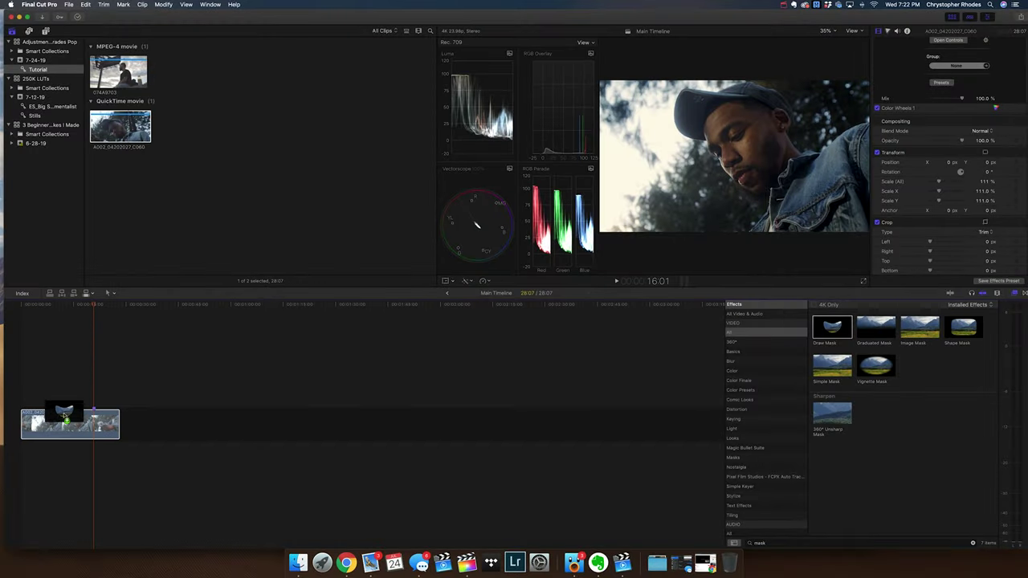
pyautogui.moveTo(832, 327); pyautogui.dragTo(72, 424)
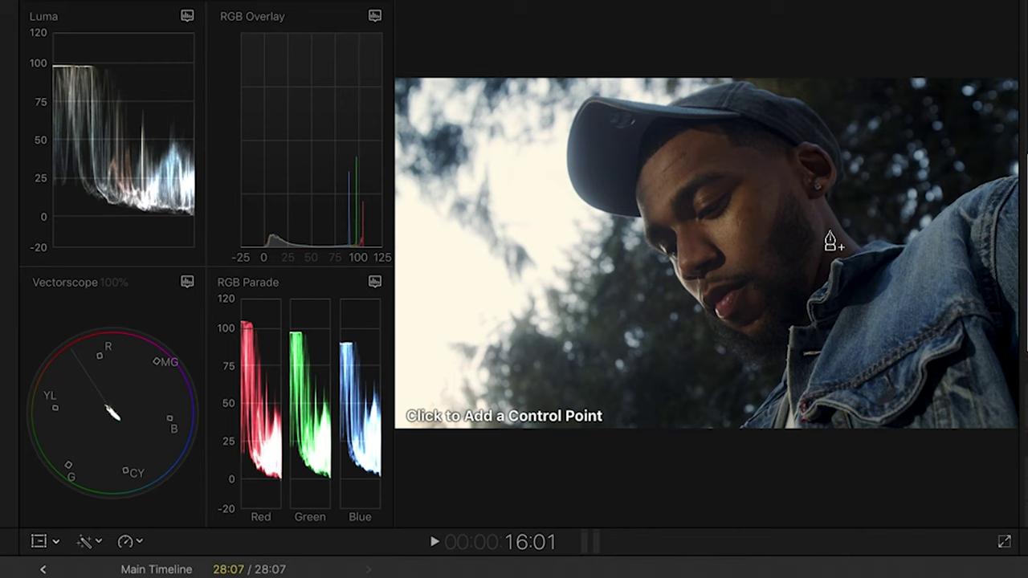
# Step: Trace a closed Draw Mask from the ear across the forehead, down the cheek, along the chin and jaw
pyautogui.click(851, 248)
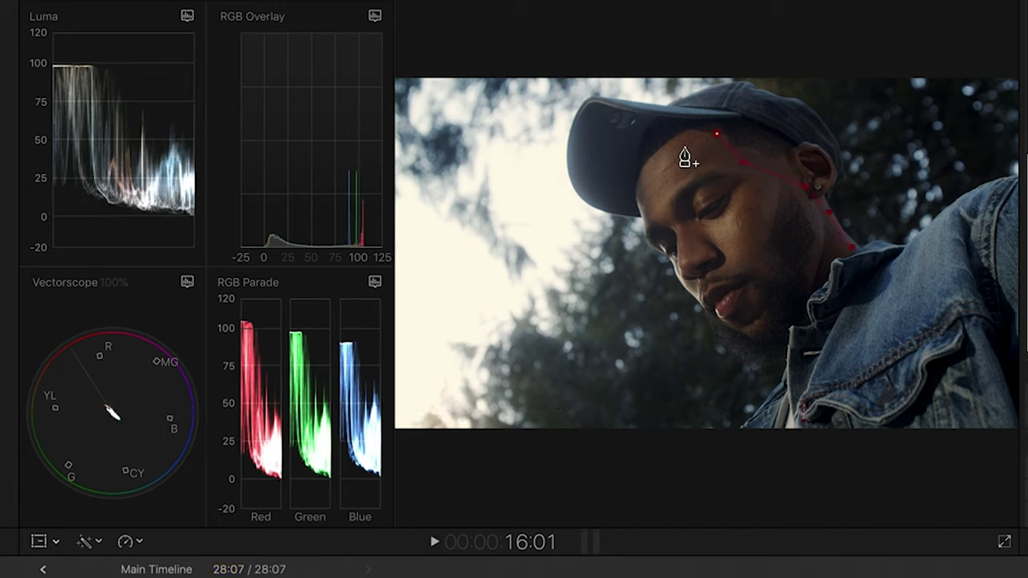
pyautogui.click(652, 178)
pyautogui.click(649, 205)
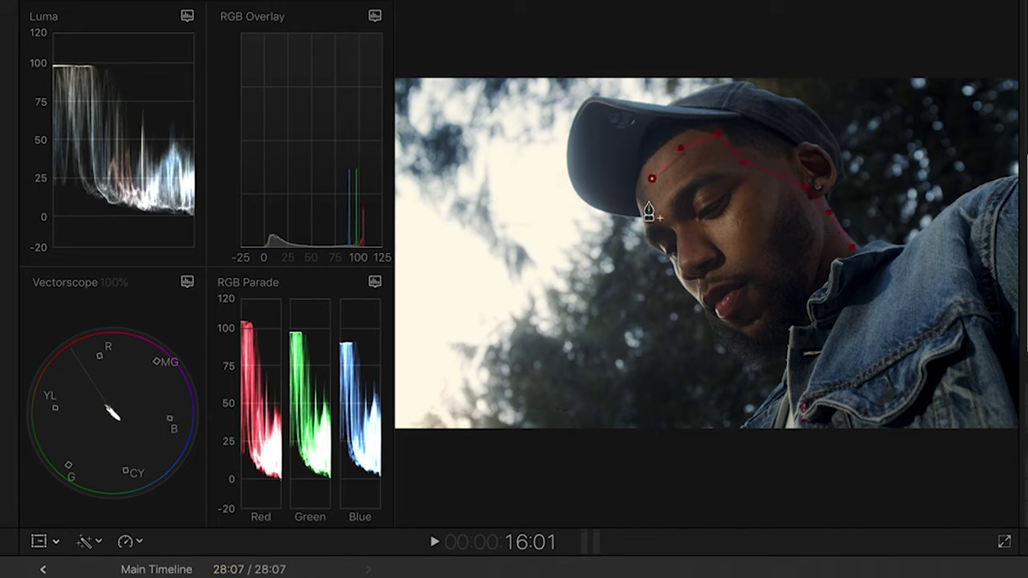
pyautogui.click(671, 249)
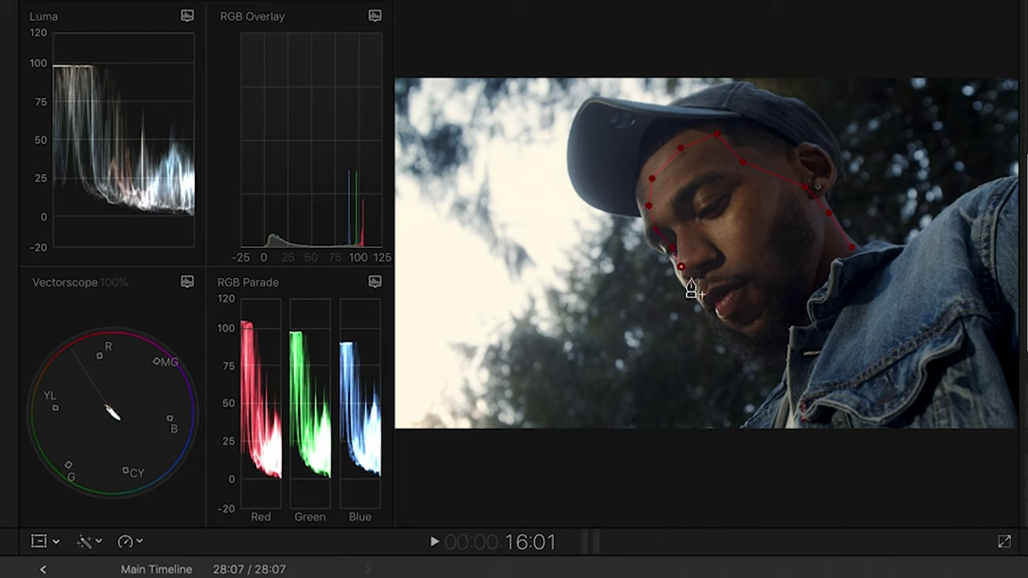
pyautogui.click(710, 303)
pyautogui.click(747, 325)
pyautogui.click(772, 320)
pyautogui.click(824, 242)
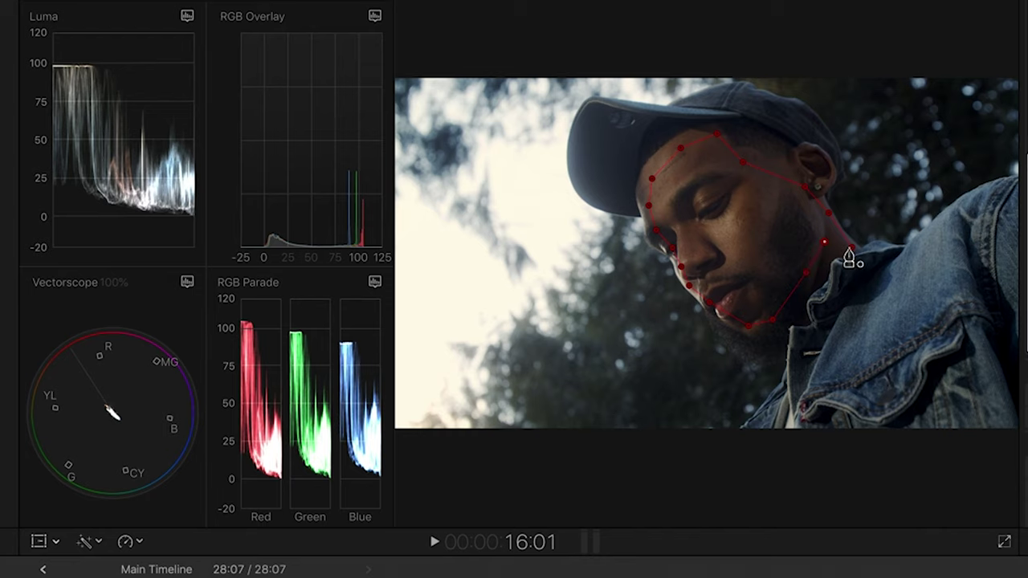
pyautogui.click(850, 248)
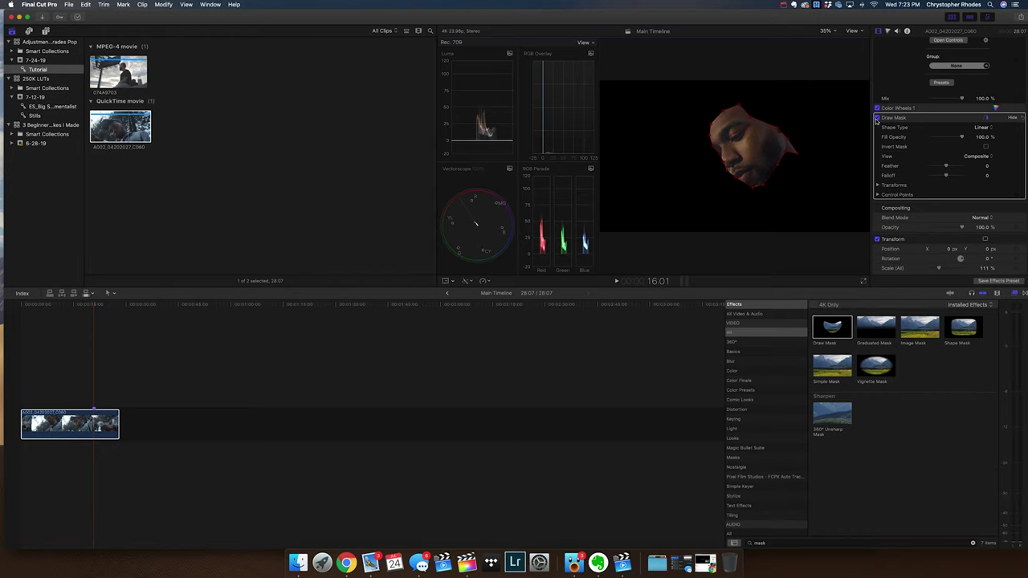
# Step: Turn off the draw mask, apply a second ColorFinalePro effect to the clip, and expand its curve controls
pyautogui.click(877, 118)
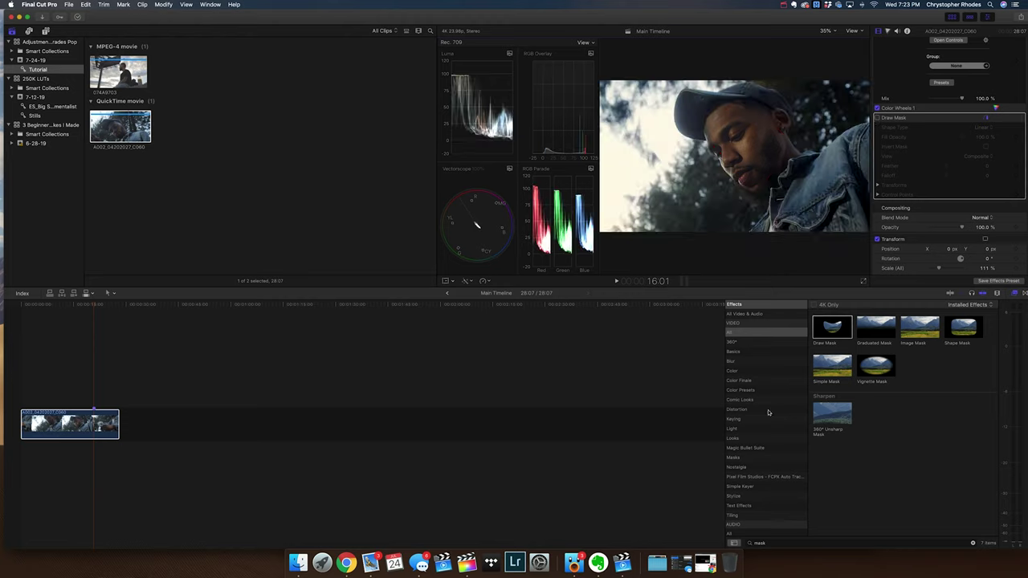
pyautogui.click(766, 381)
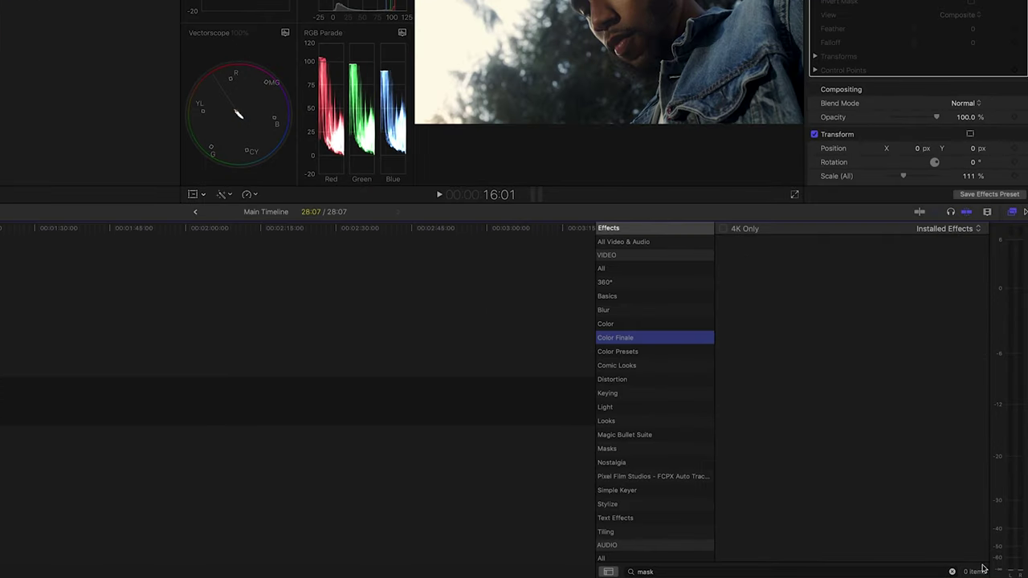
pyautogui.click(952, 572)
pyautogui.moveTo(810, 265); pyautogui.dragTo(51, 375)
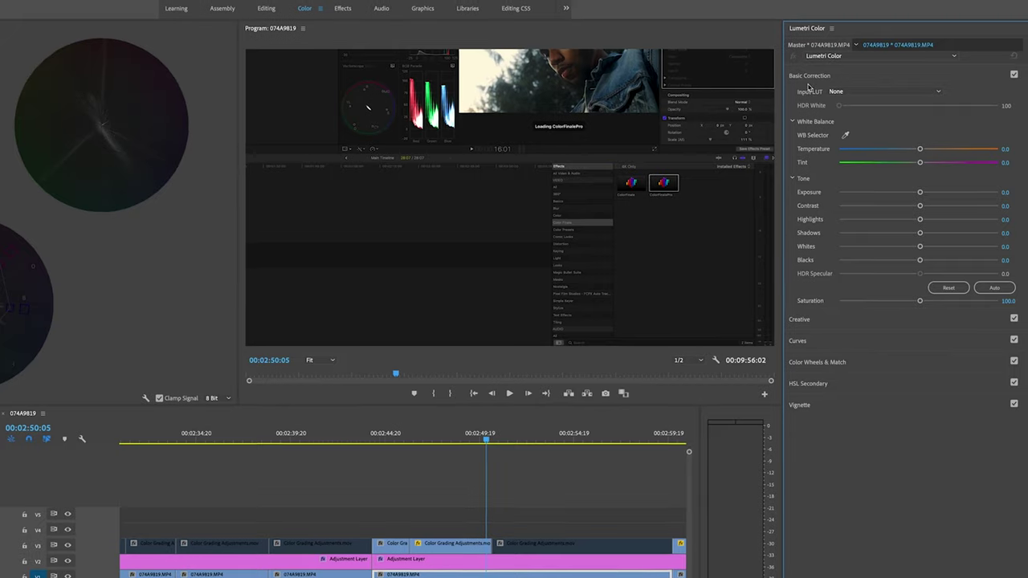
pyautogui.click(799, 340)
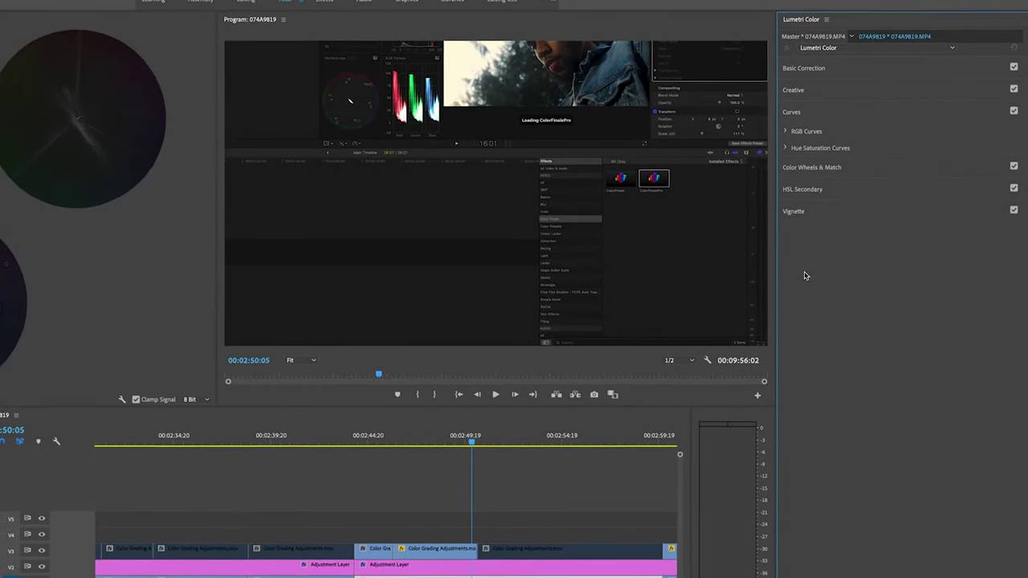
pyautogui.click(785, 148)
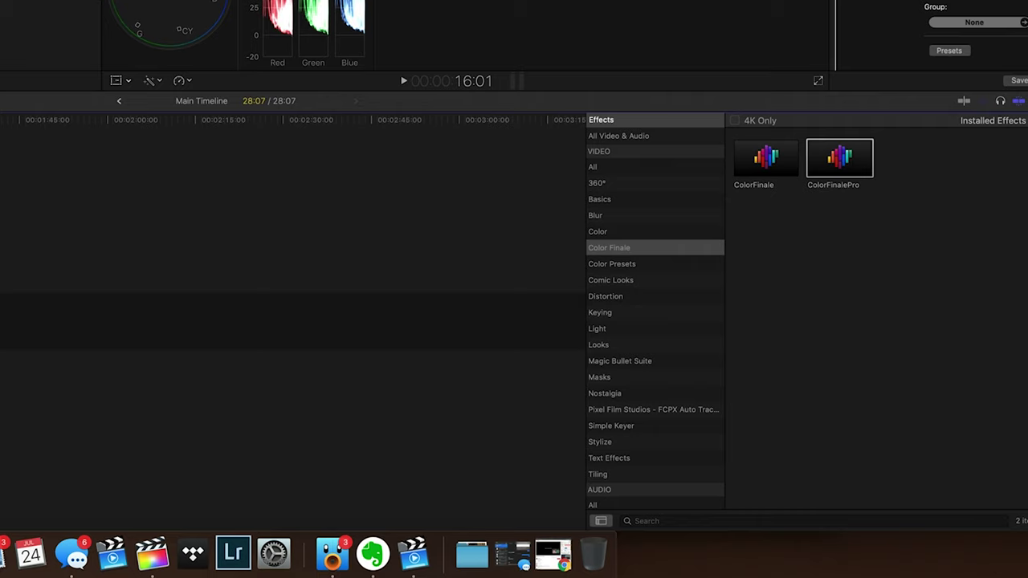
# Step: Add a 6 Vectors layer to the second ColorFinalePro effect
pyautogui.click(227, 150)
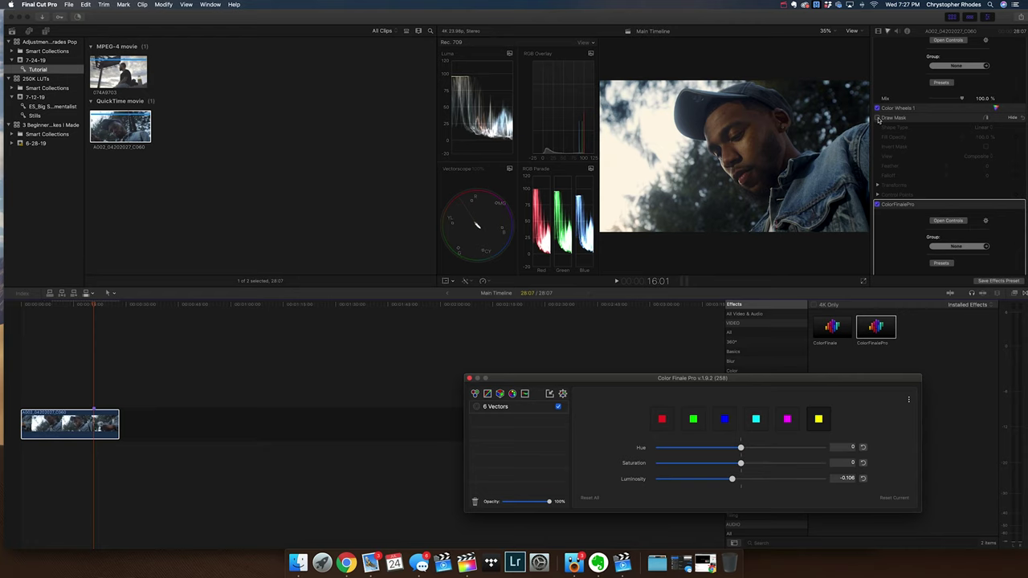
# Step: Re-enable the face draw mask and select the yellow vector for adjustment
pyautogui.click(878, 118)
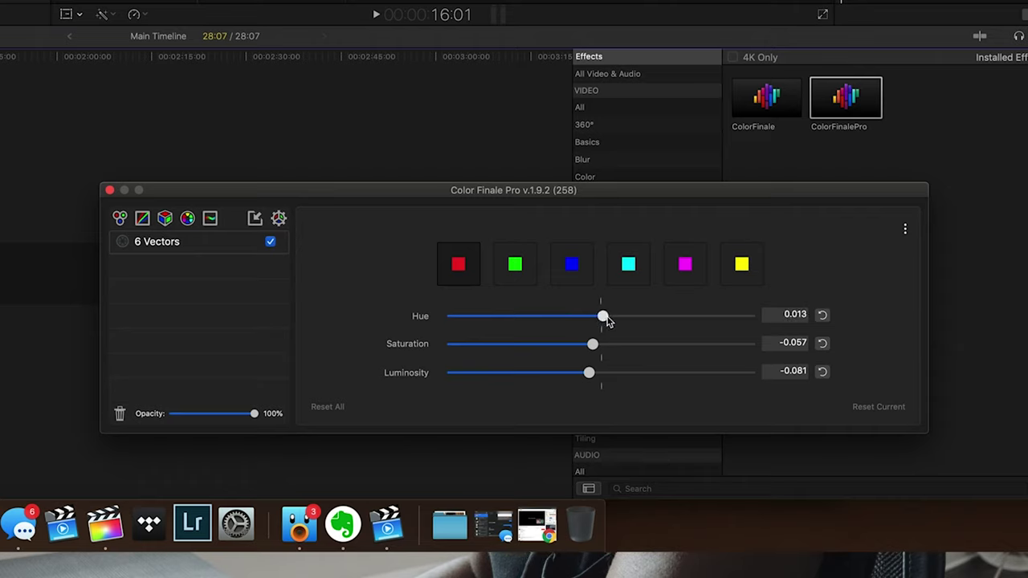
pyautogui.click(741, 263)
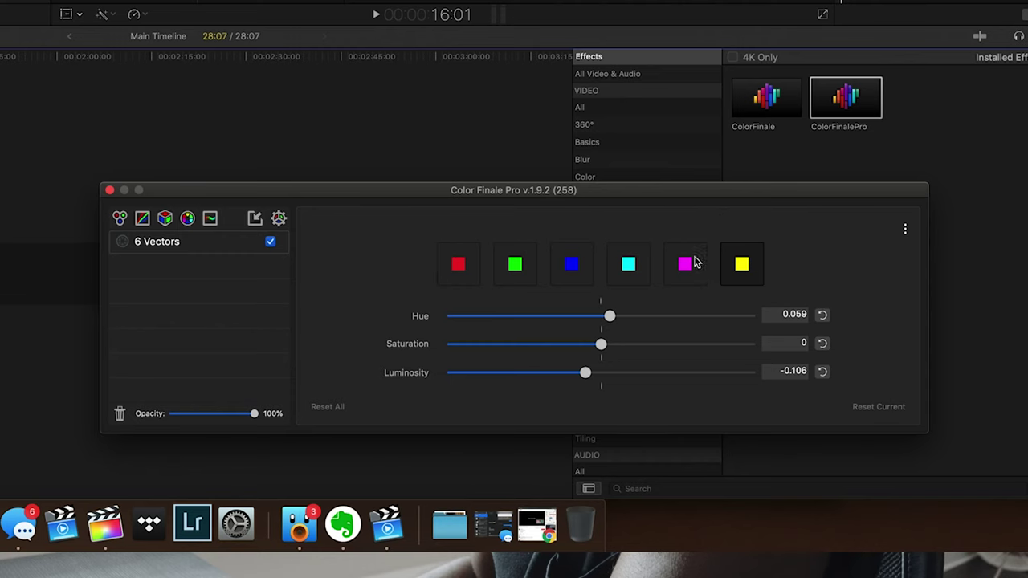
# Step: Shift the magenta vector's hue to -0.337 and switch off the draw mask
pyautogui.click(693, 268)
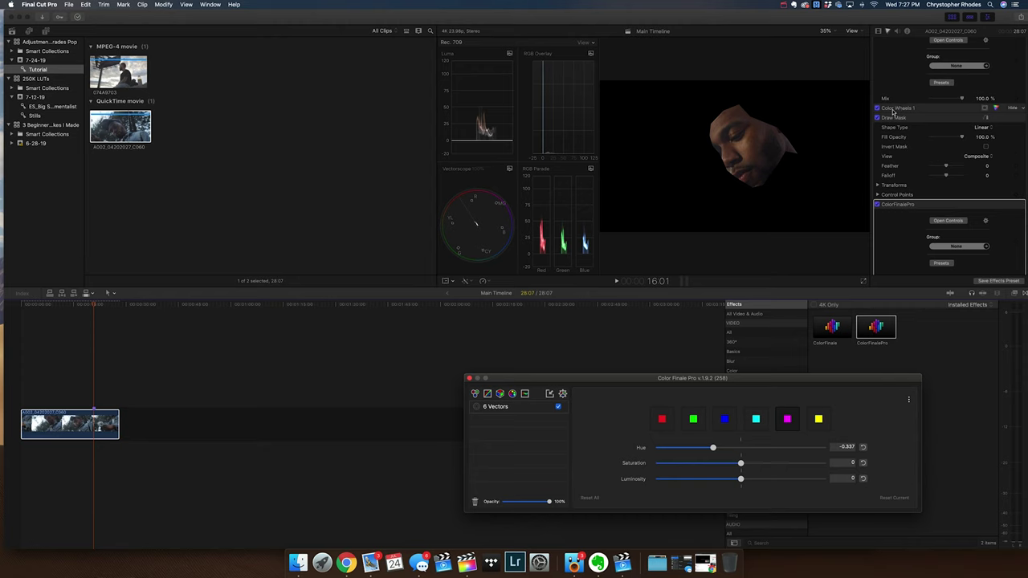
pyautogui.click(877, 118)
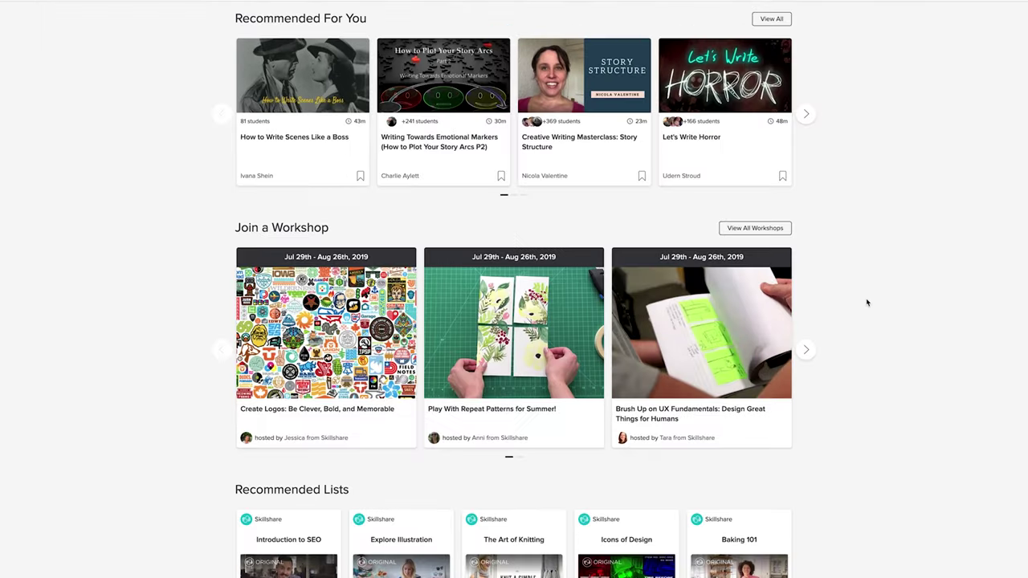
# Step: Scroll through Skillshare's colour grading classes for Photoshop, Premiere Pro and DaVinci Resolve
pyautogui.scroll(-4, 867, 302)
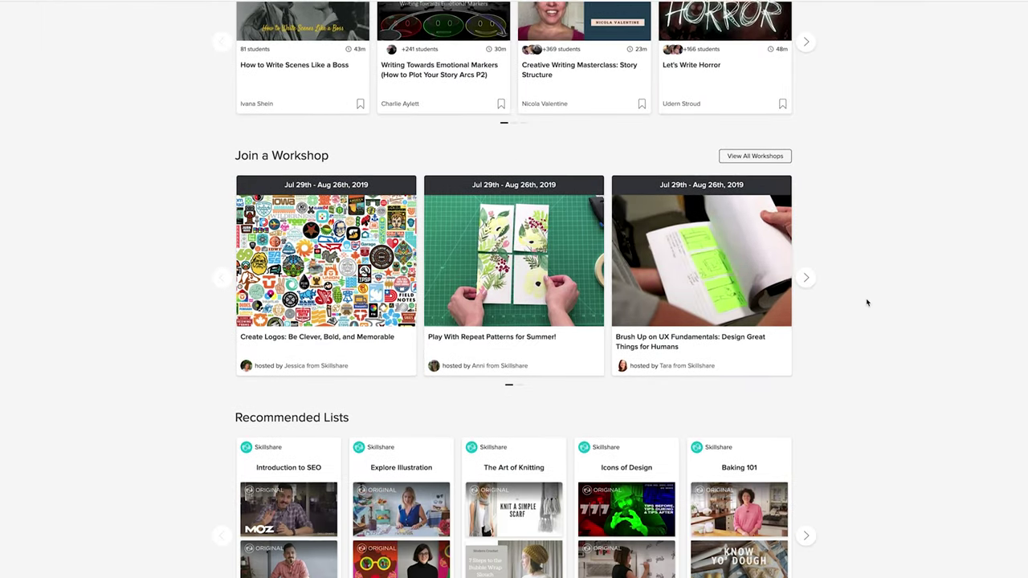
pyautogui.scroll(-1, 868, 302)
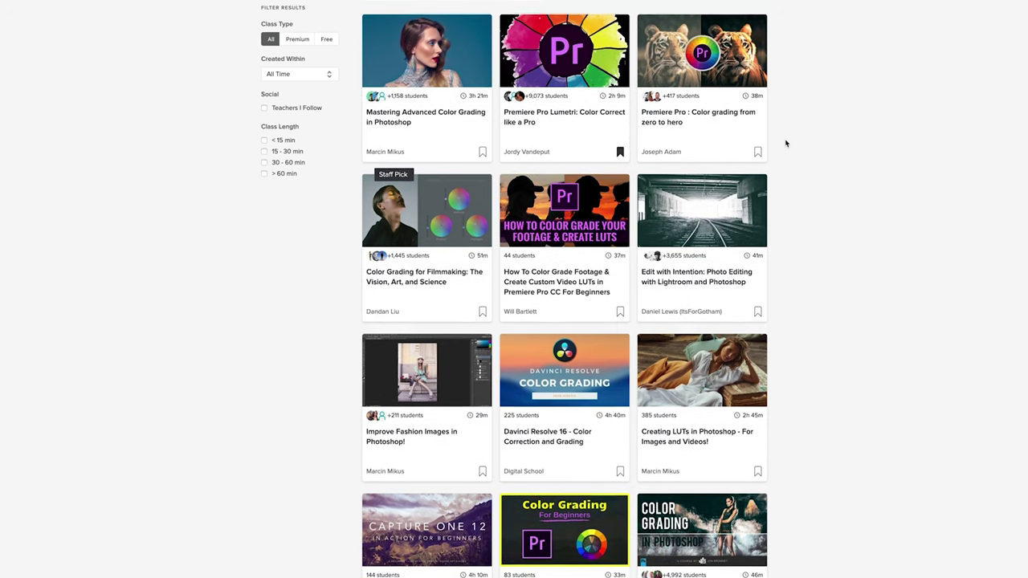
pyautogui.scroll(-3, 785, 143)
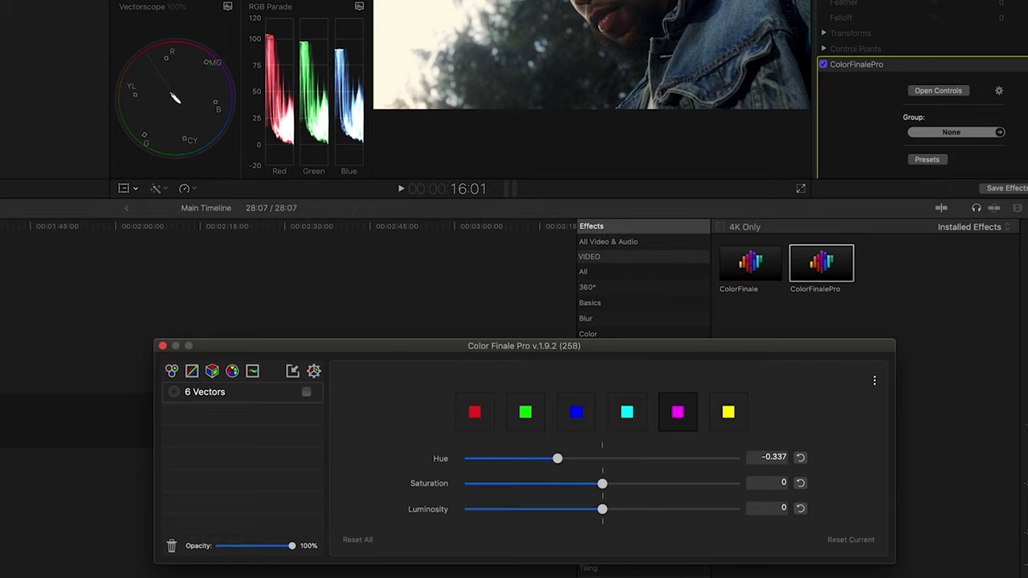
# Step: Add a Curves layer above 6 Vectors in the second Color Finale Pro effect
pyautogui.click(192, 371)
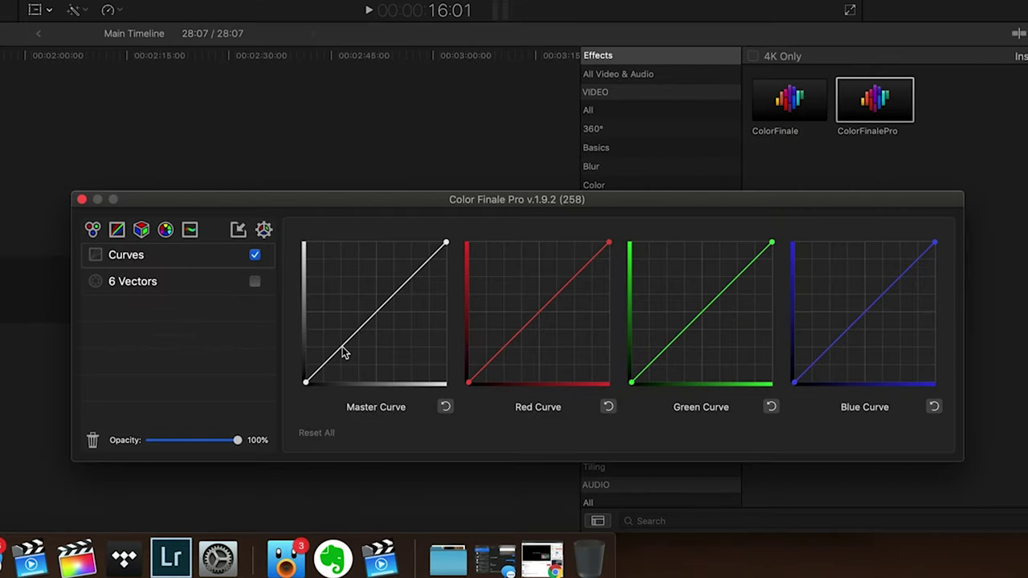
# Step: Place a control point in the shadows section of the Master Curve
pyautogui.click(603, 454)
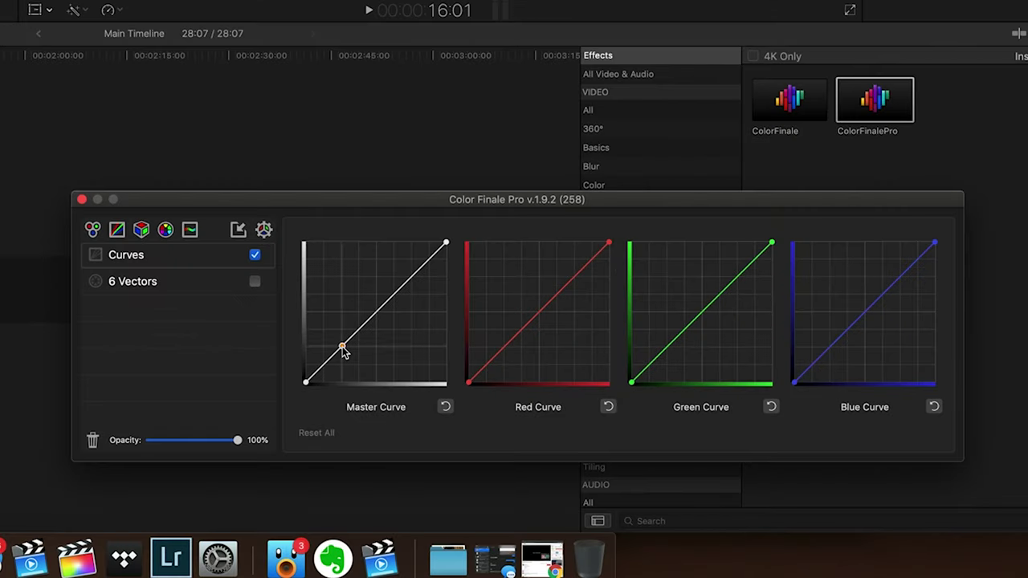